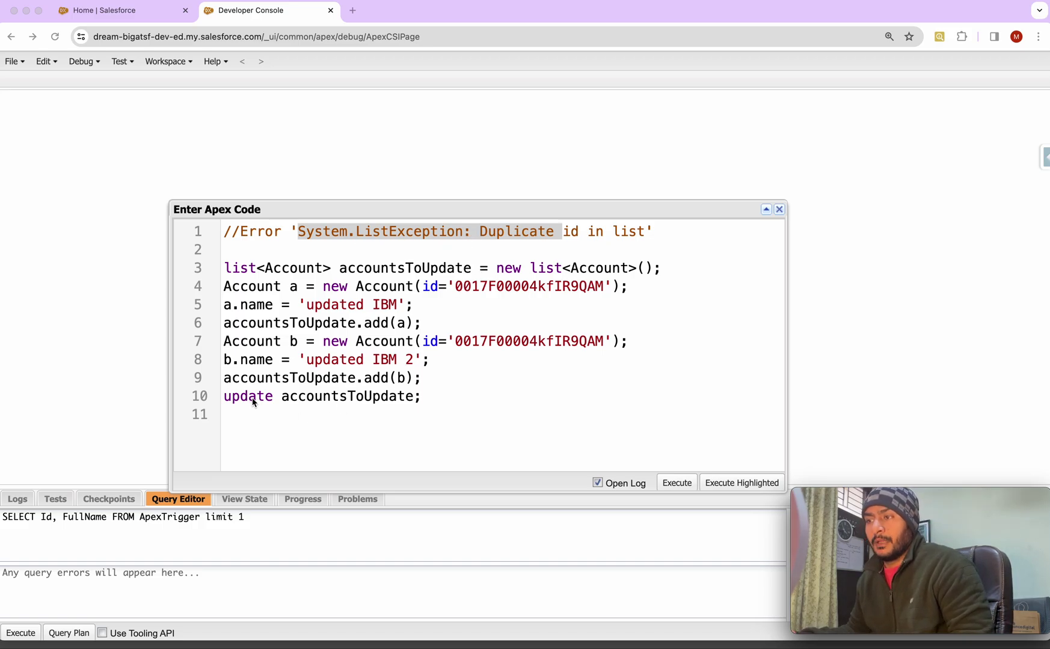
- Run the Apex that adds the same Account twice and dismiss the duplicate id error
left_click(676, 484)
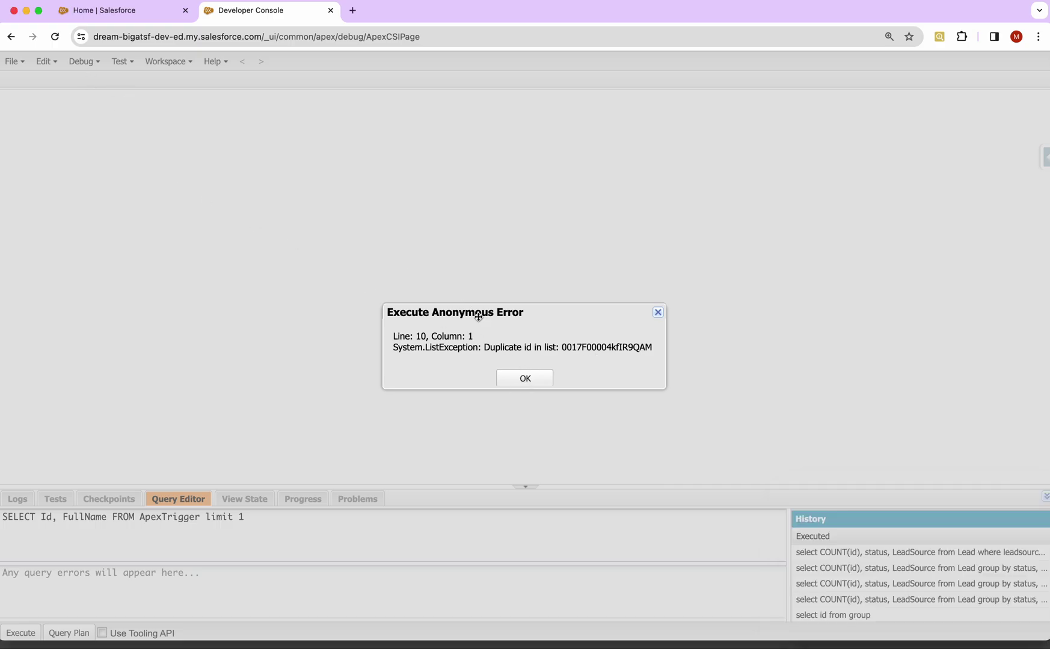
left_click(510, 377)
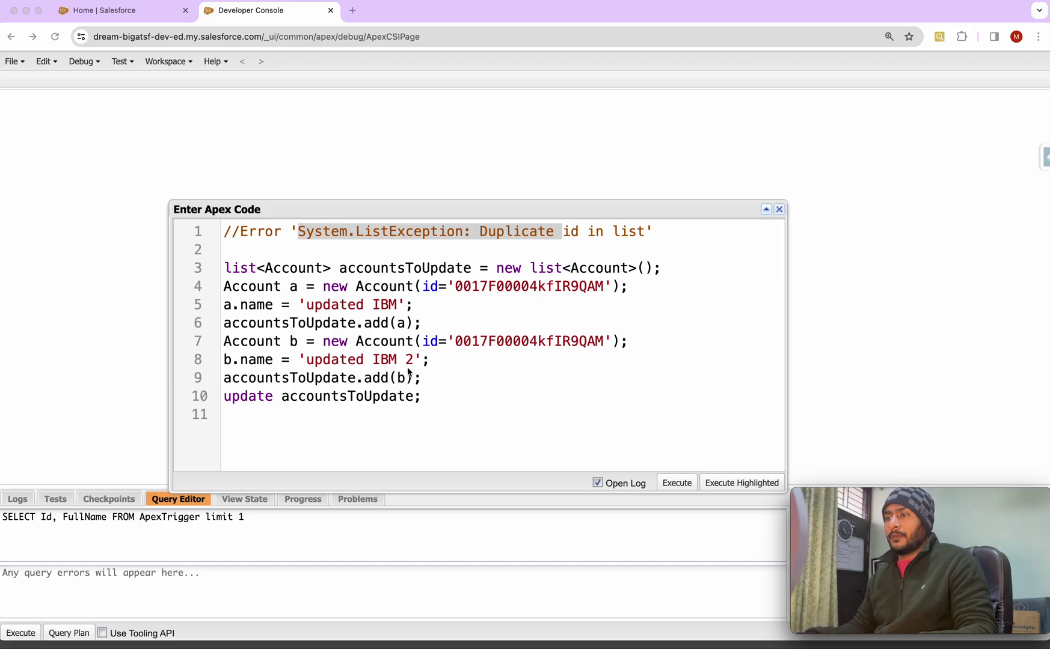
- Comment out the list update on line 10 and declare map<id, Account> AccountMap = new map<id, Account>();
left_click(427, 396)
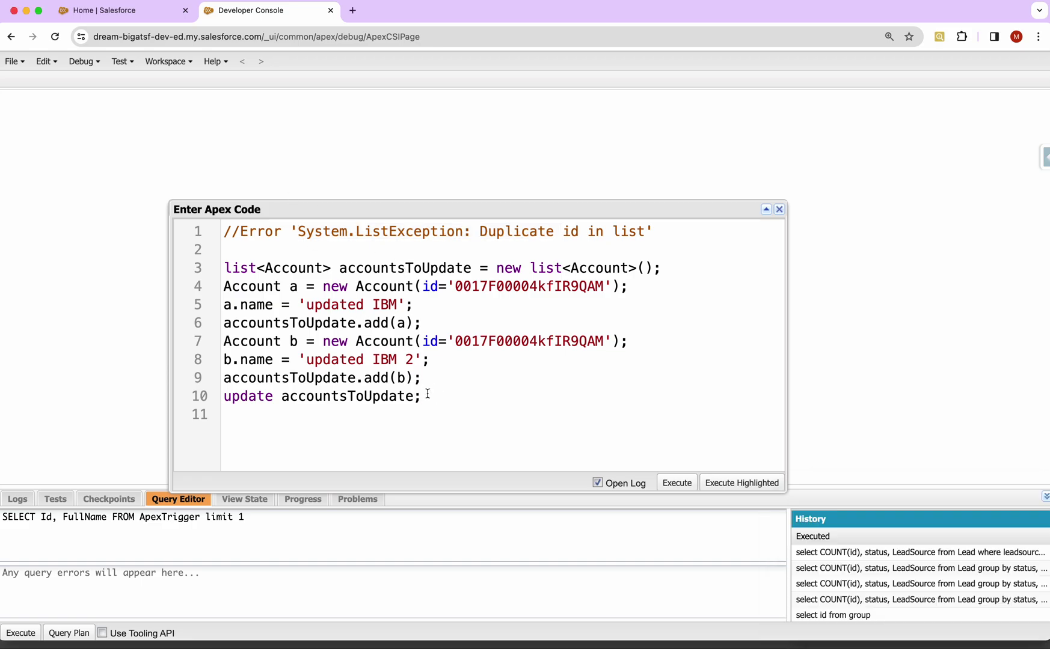
left_click(226, 397)
type("//")
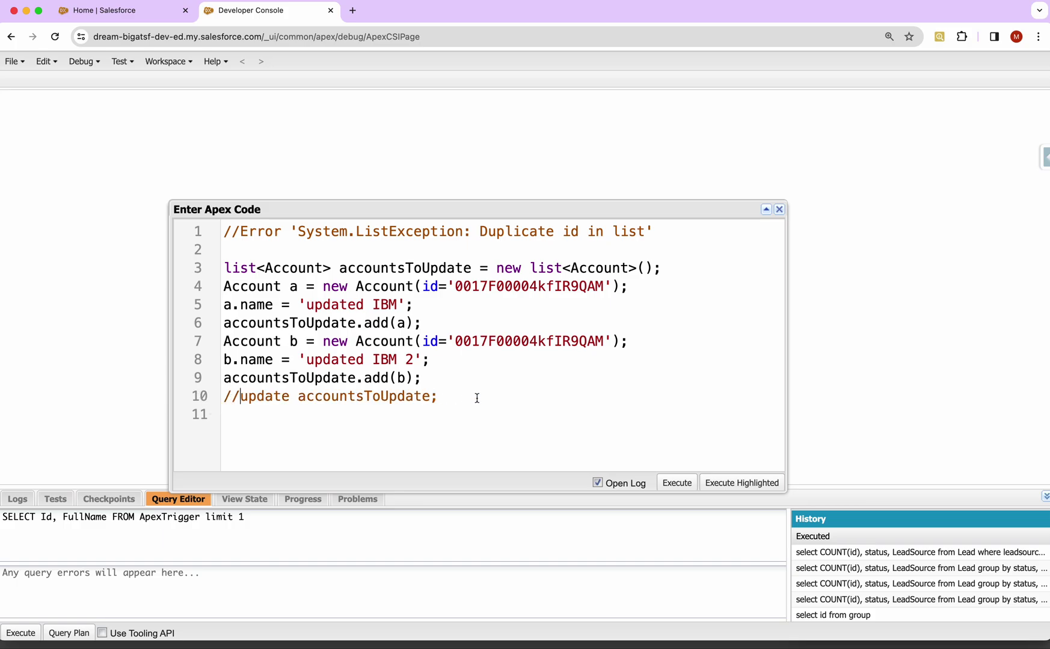
key("Return")
type("map<> ")
type("Accpunt")
key("BackSpace")
key("BackSpace")
key("BackSpace")
key("BackSpace")
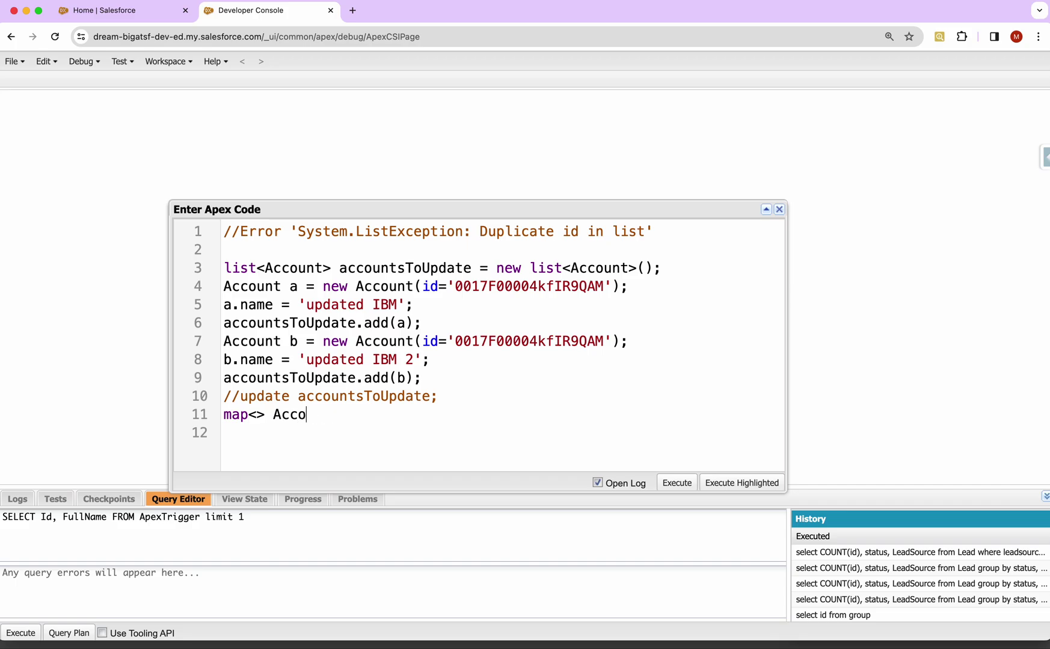
type("untMap= new map<>")
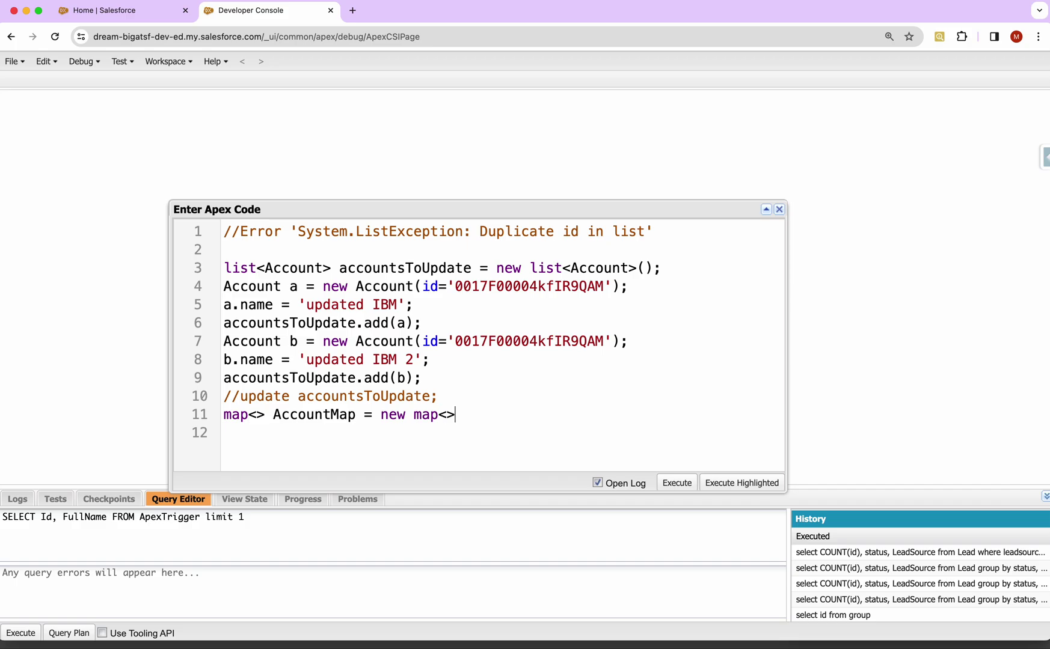
type("();")
type("id, Accpi")
key("BackSpace")
key("BackSpace")
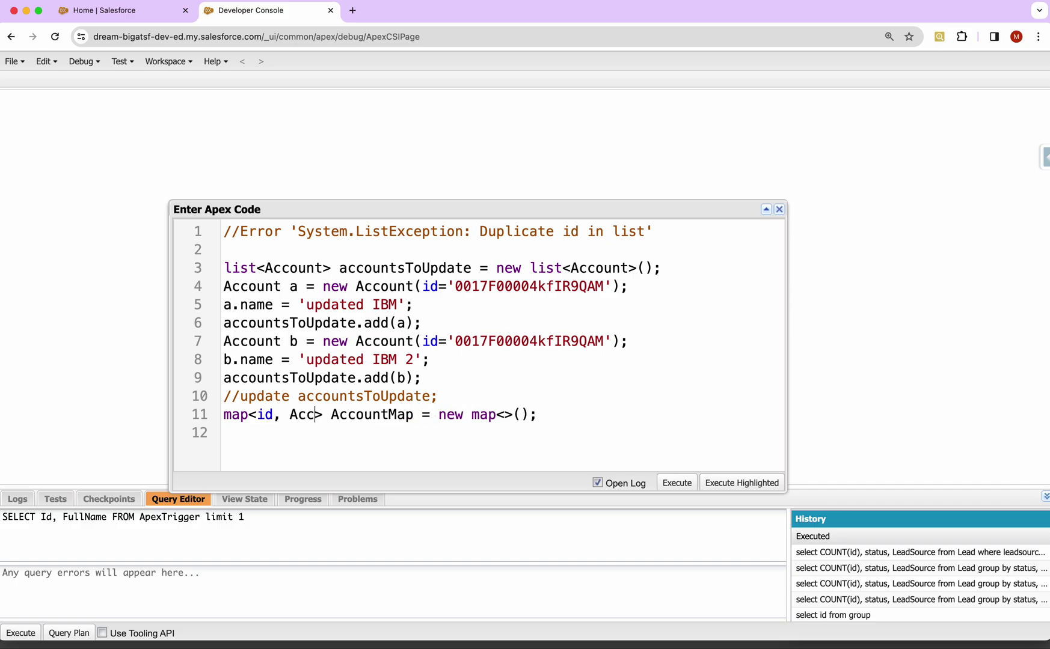
type("ount")
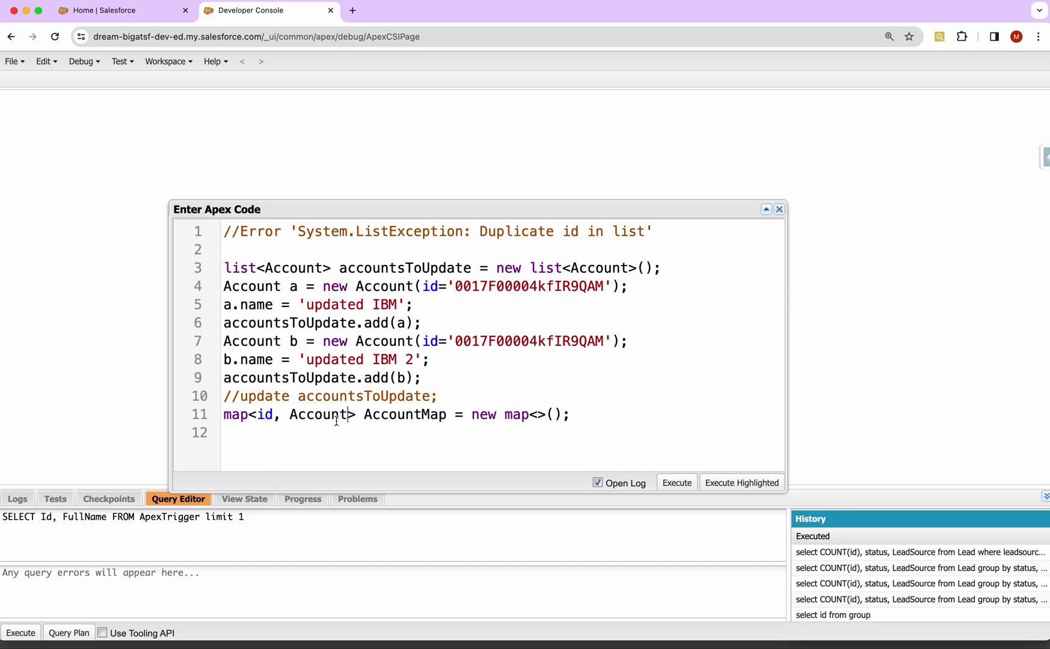
left_click_drag(347, 415, 257, 415)
key("ctrl+c")
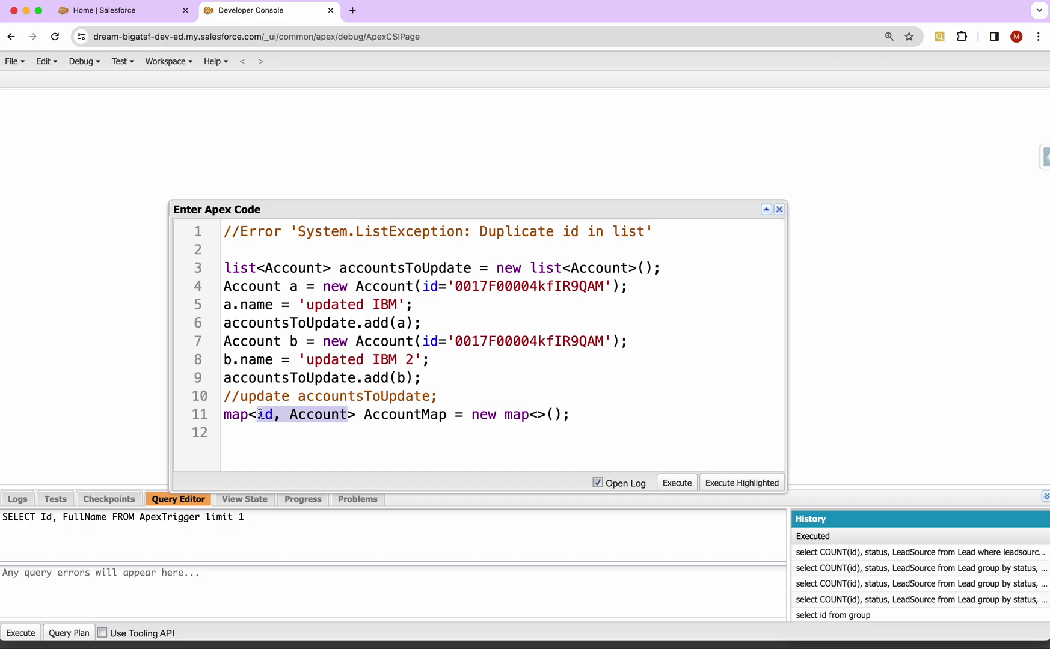
left_click(538, 414)
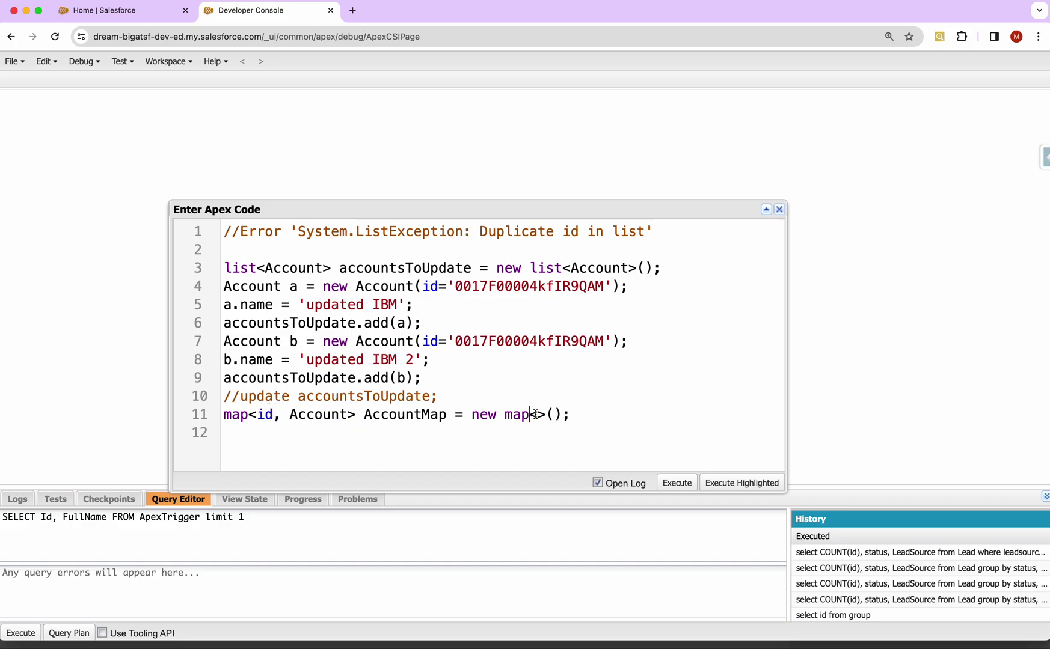
key("ctrl+v")
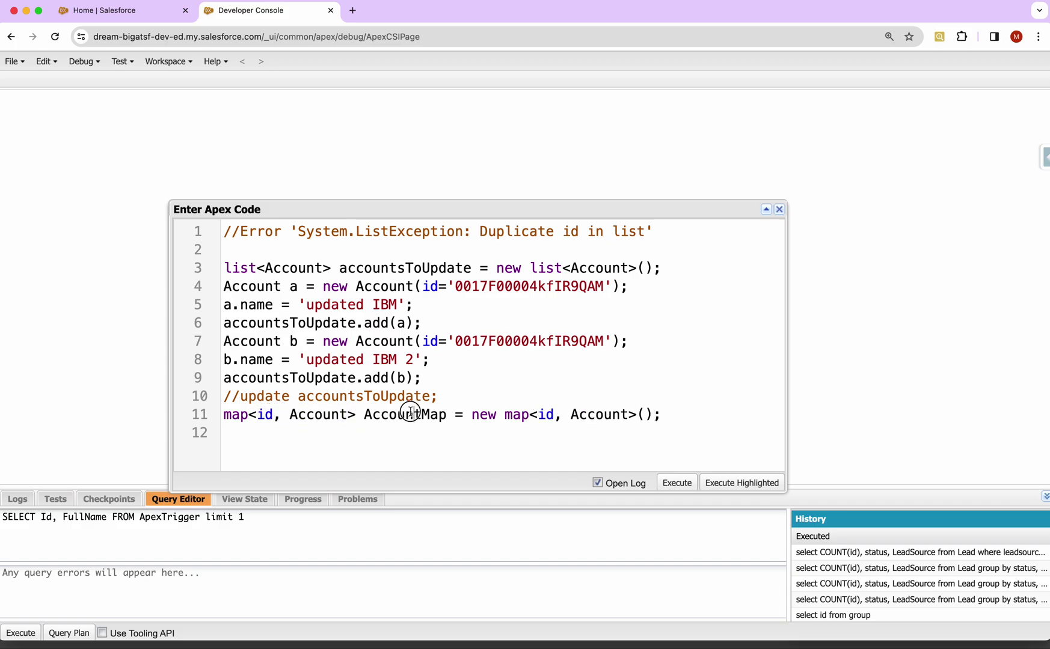
- Add line 12 'AccountMap.putall(accountsToUpdate);' to fill the map from the list
double_click(411, 414)
key("ctrl+c")
key("End")
key("Return")
key("ctrl+v")
type(".putall")
type("()")
type("';")
key("BackSpace")
type(";")
double_click(325, 378)
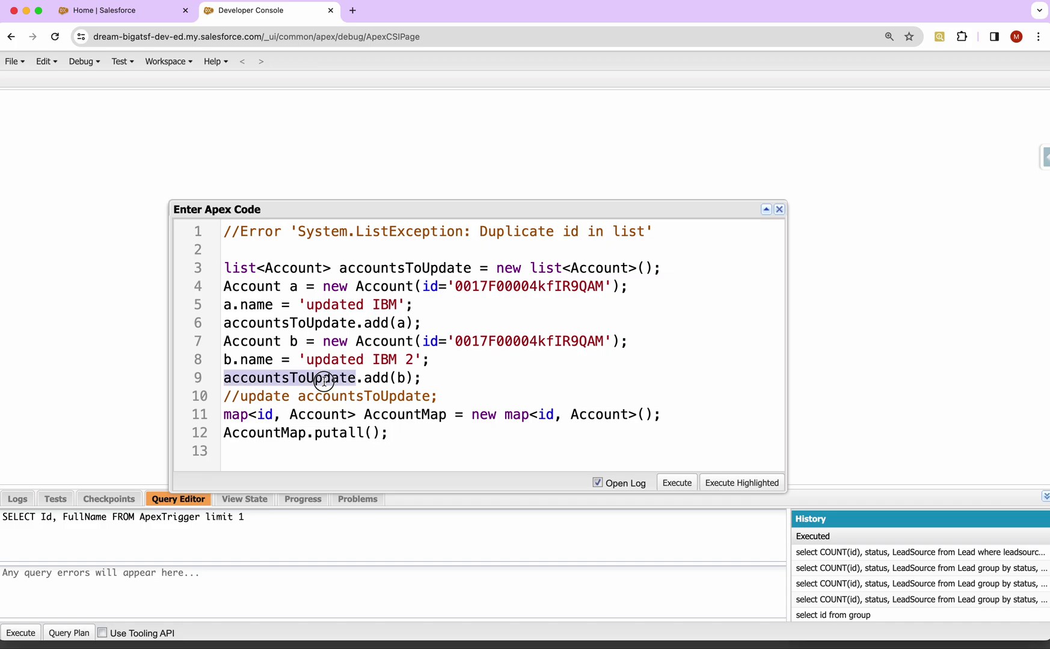
left_click(374, 429)
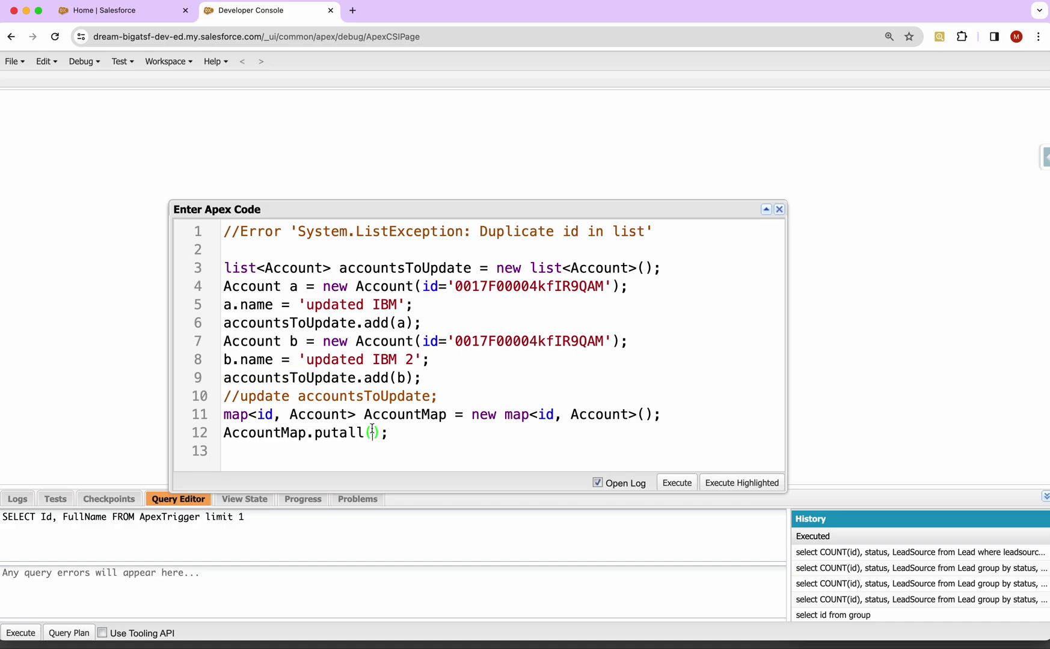
key("super+v")
left_click(550, 433)
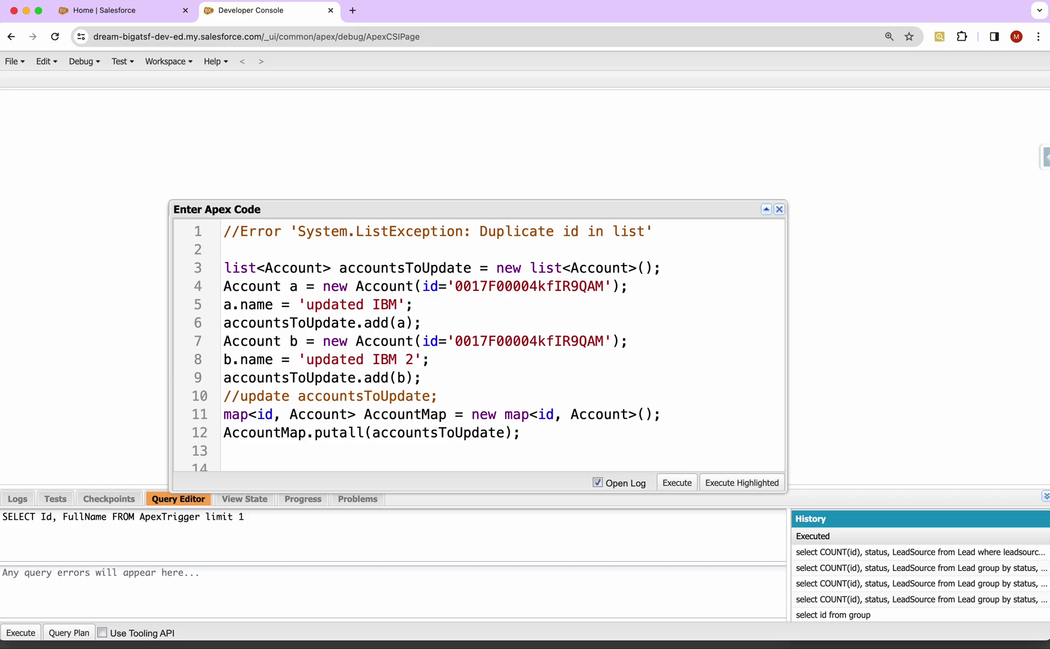
- Enlarge the code editor and add line 13 'update AccountMap.values();'
key("Return")
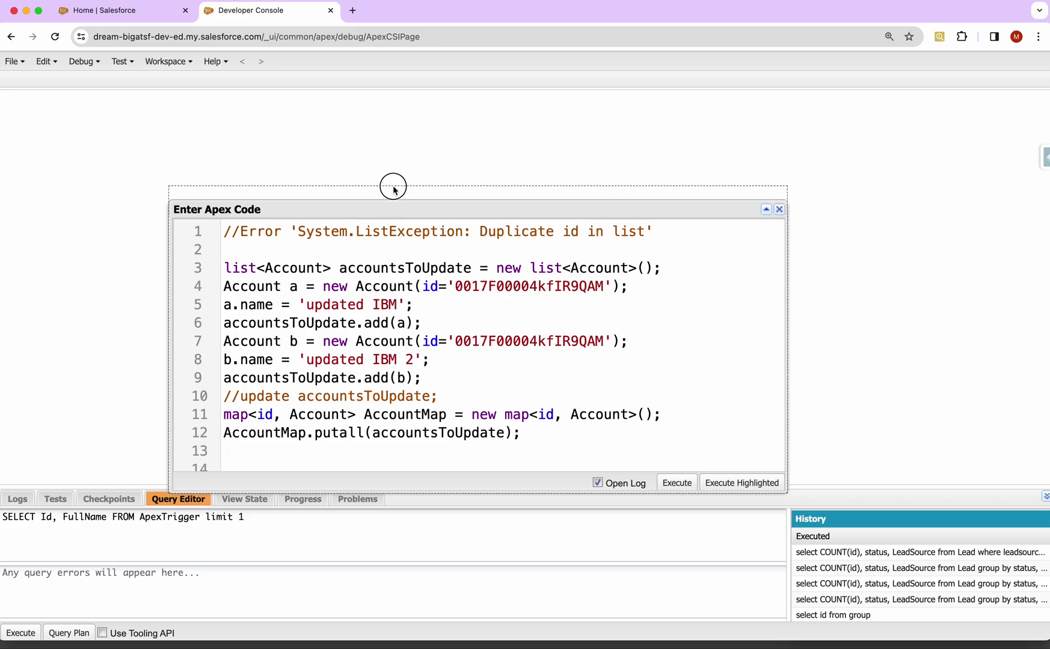
left_click_drag(393, 199, 399, 112)
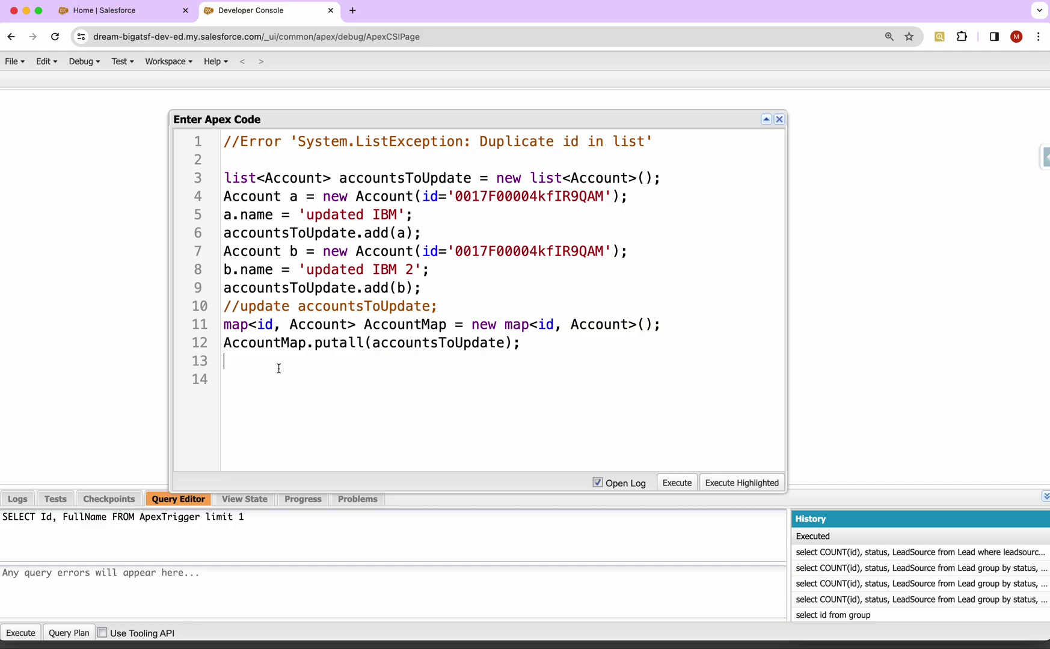
type("update")
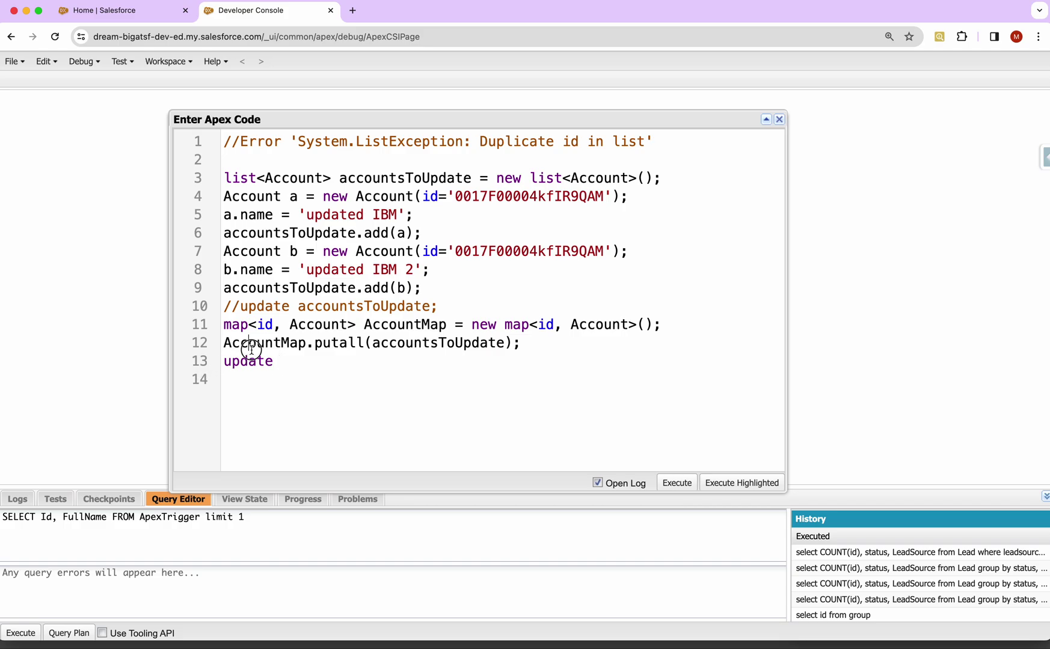
double_click(251, 347)
key("ctrl+c")
left_click(267, 363)
key("ctrl+v")
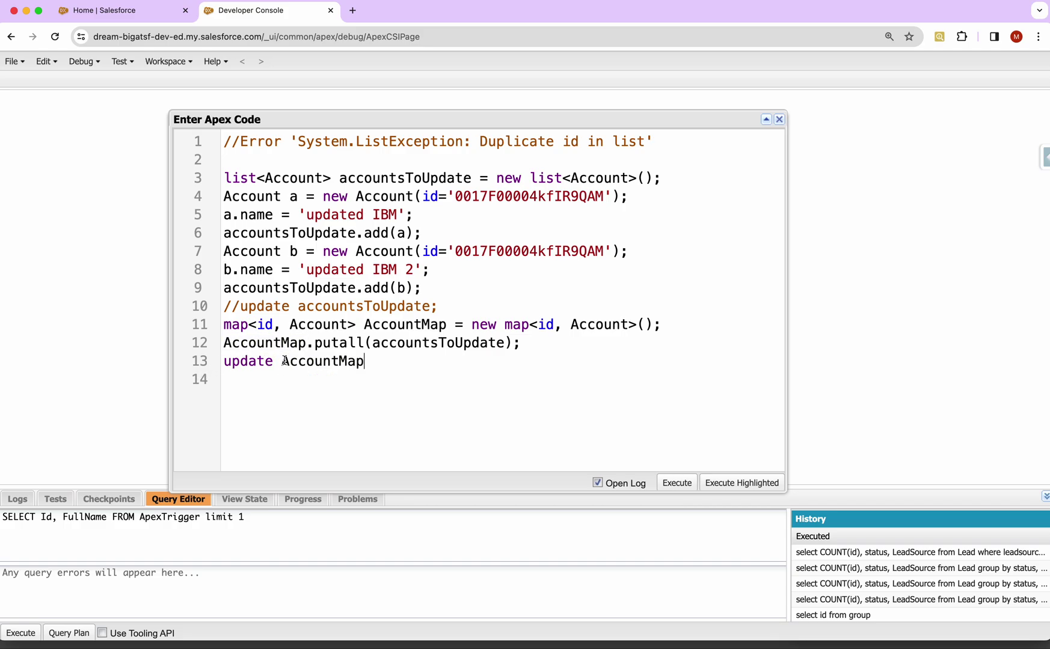
type(".values();")
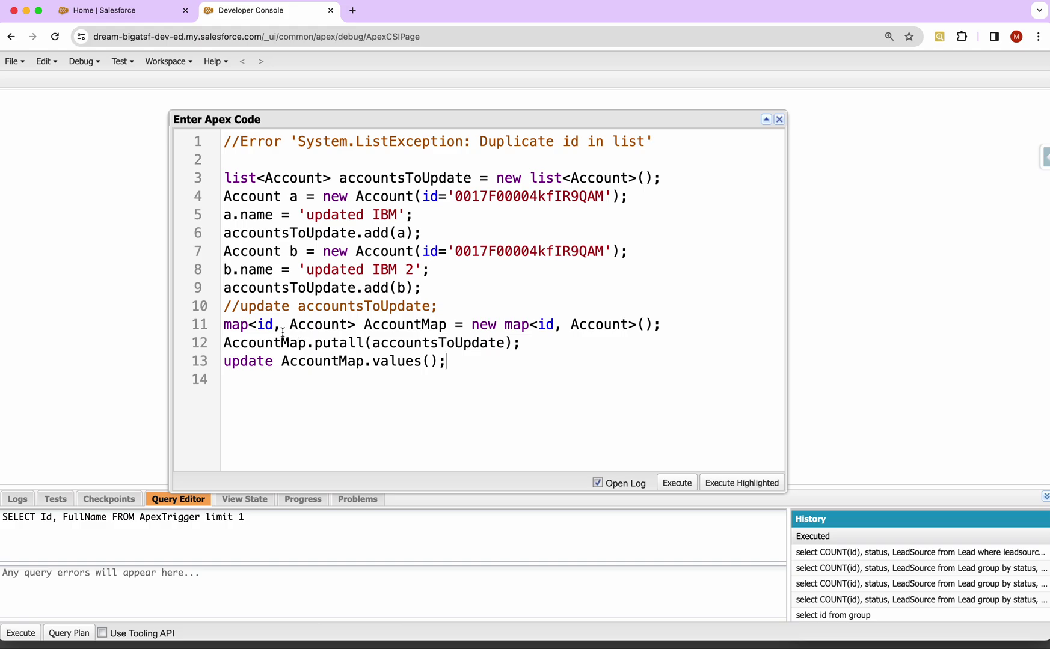
- Review the record IDs and the names 'updated IBM' and 'updated IBM 2' in the script
double_click(314, 325)
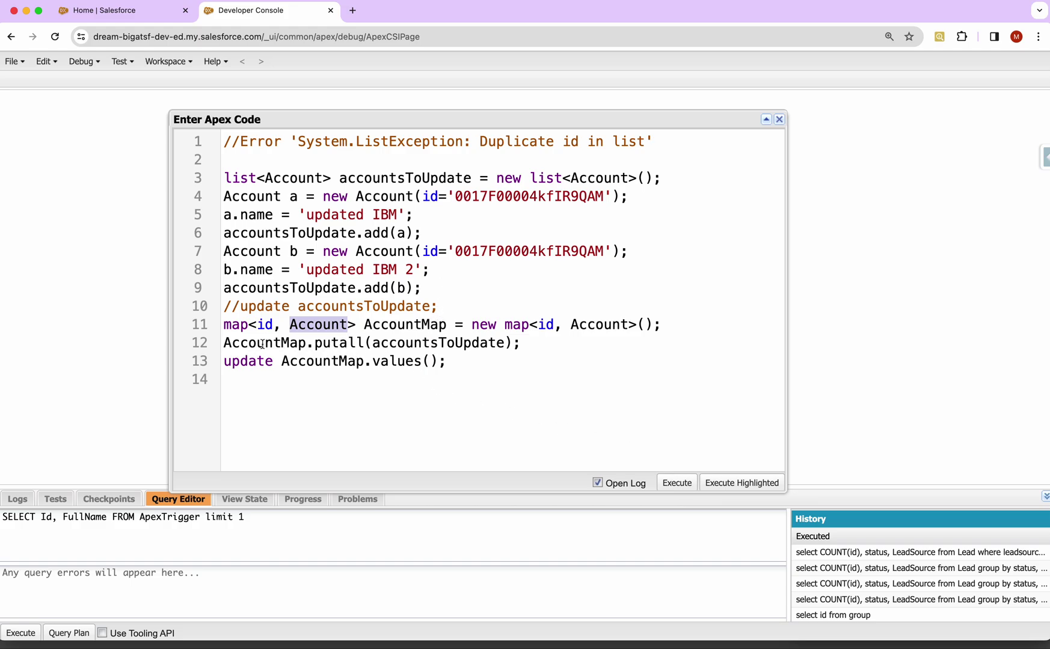
double_click(475, 251)
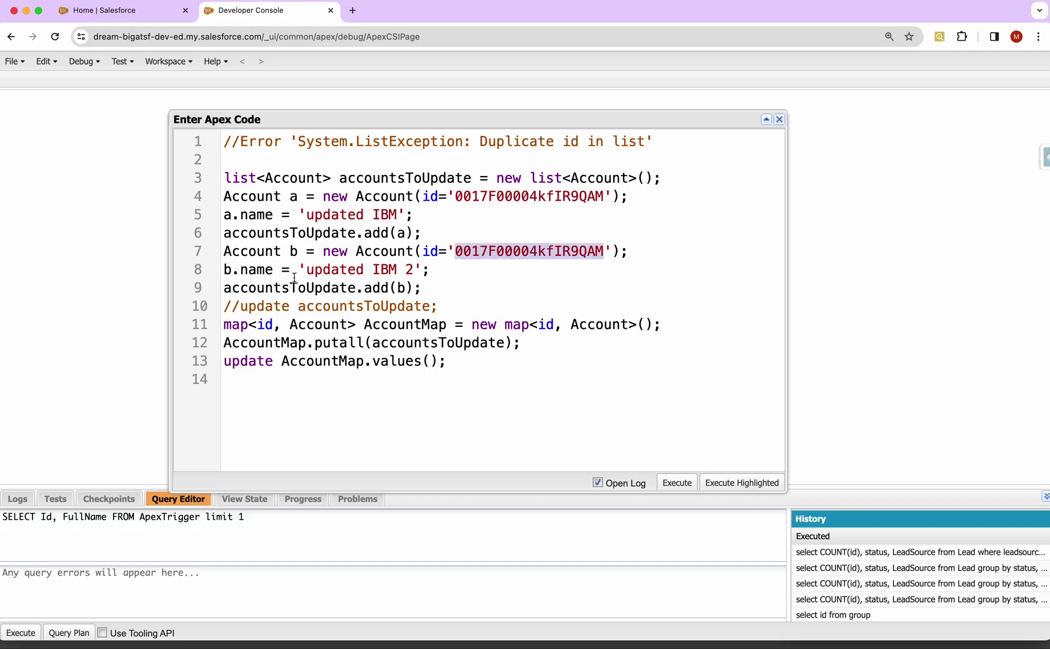
left_click_drag(305, 271, 415, 272)
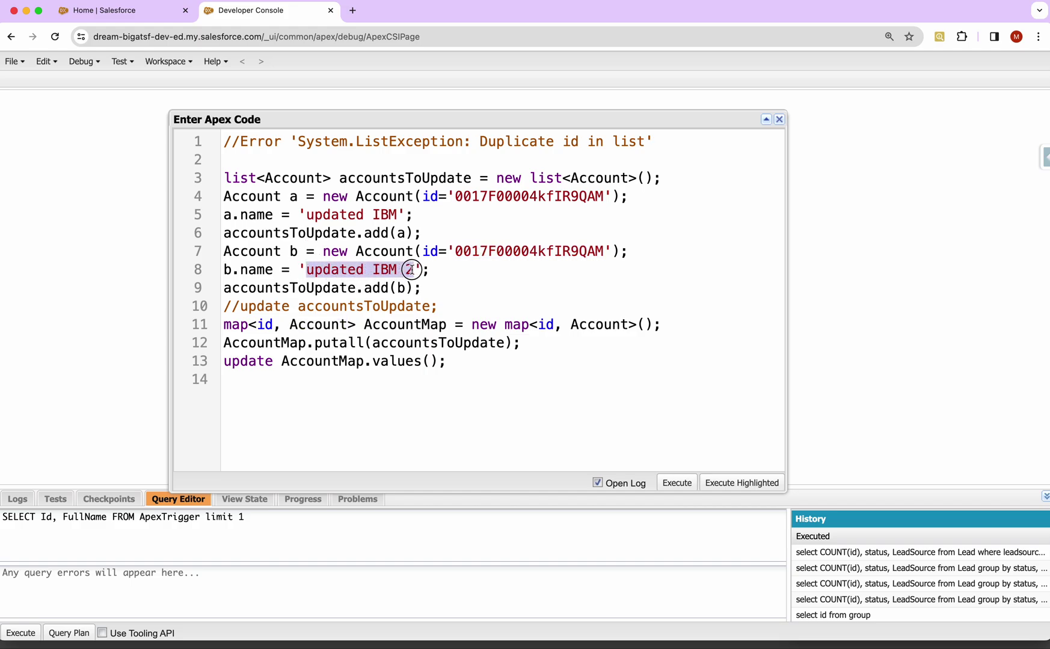
double_click(513, 194)
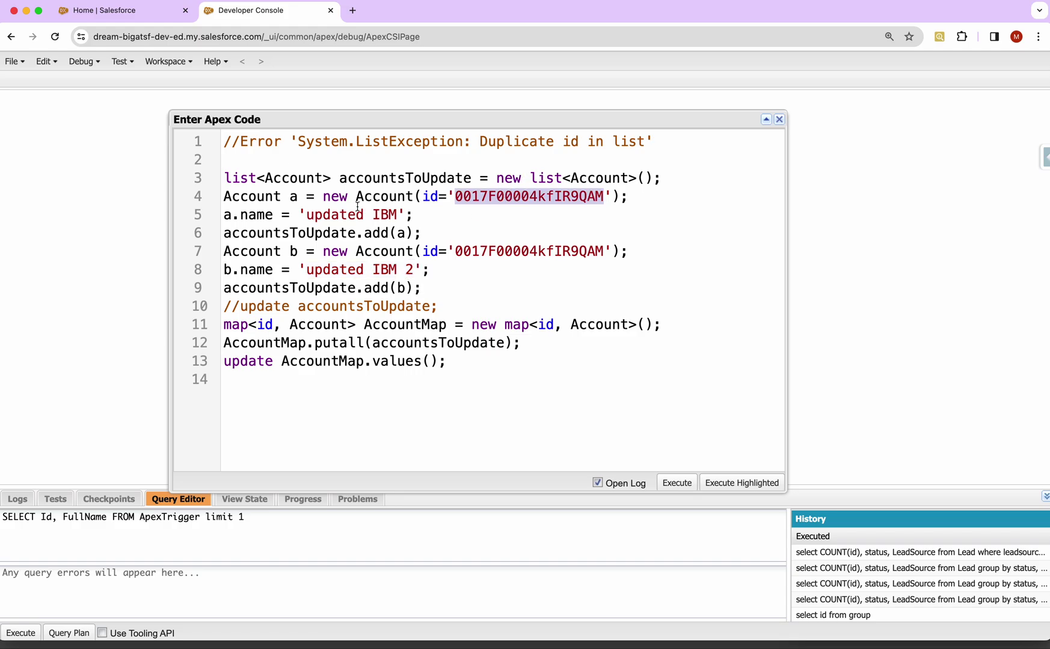
left_click(319, 217)
left_click_drag(318, 216, 396, 215)
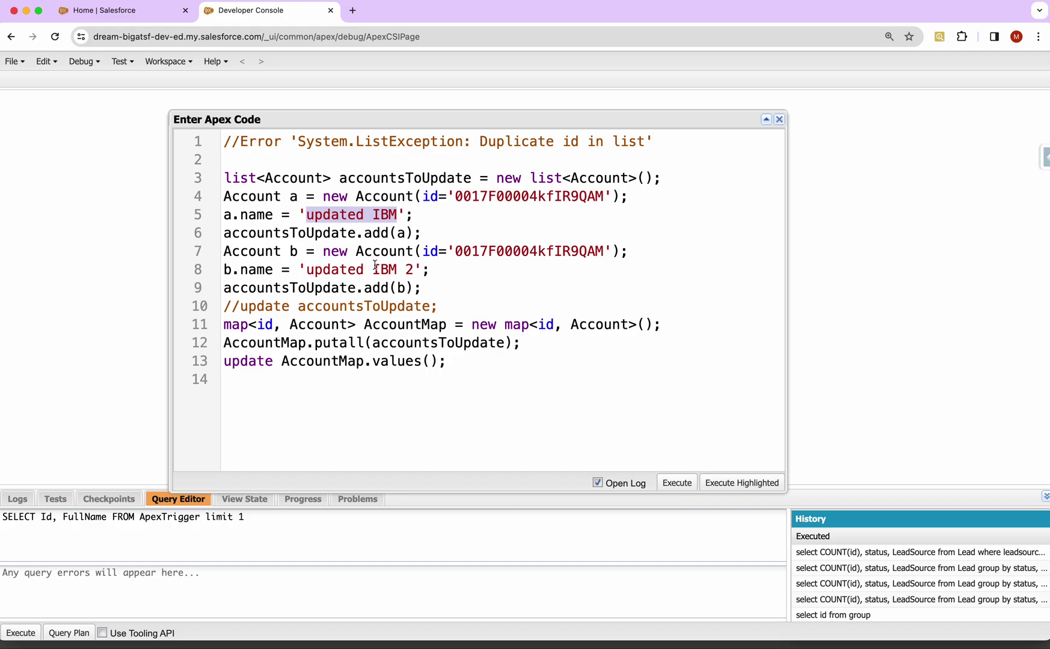
left_click(246, 401)
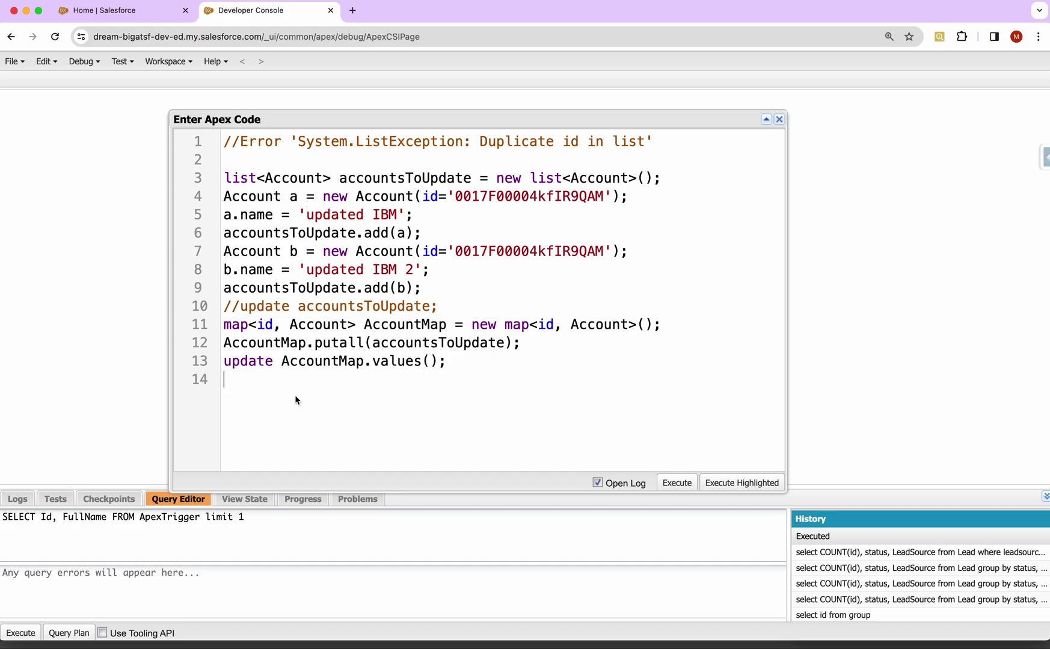
- Execute the map-based script, then reopen its code via Debug > Open Execute Anonymous Window and select the account ID
left_click(678, 487)
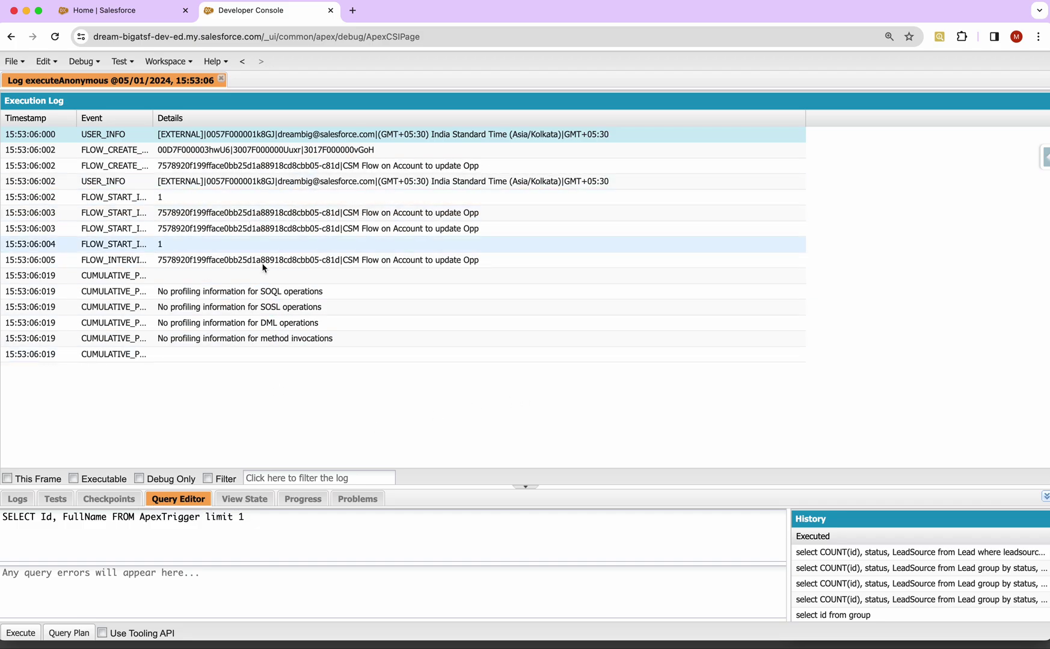
left_click(83, 62)
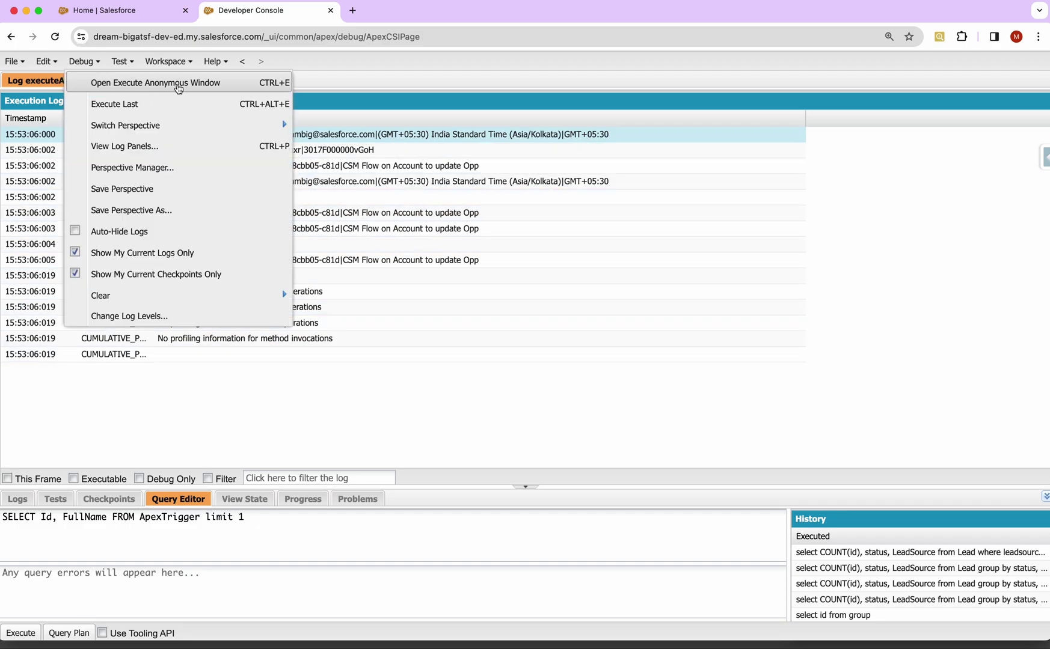
left_click(175, 86)
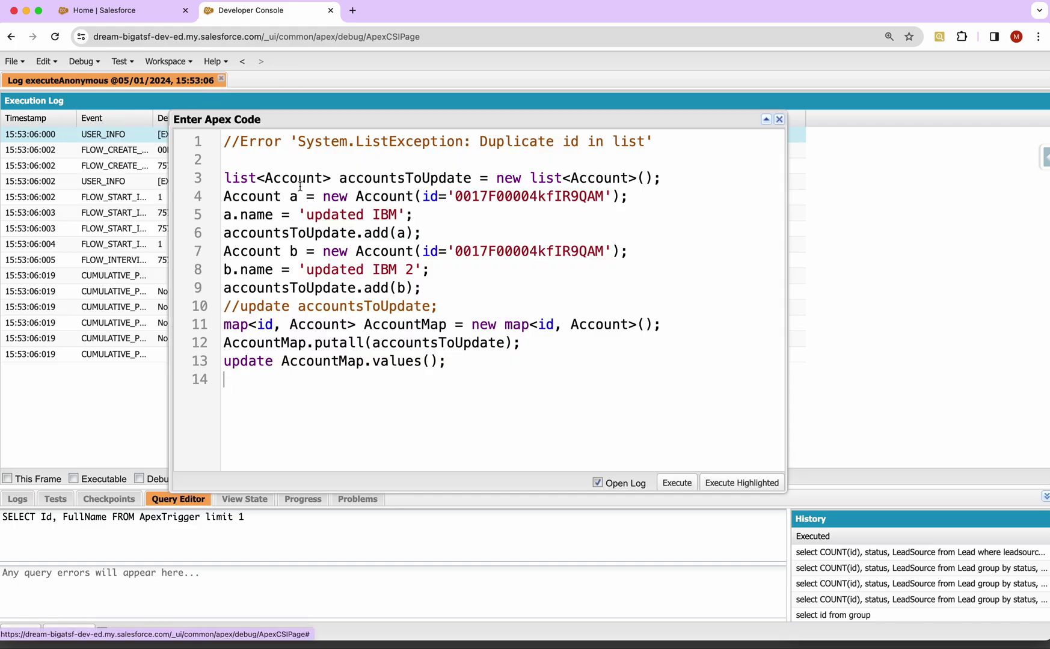
double_click(566, 195)
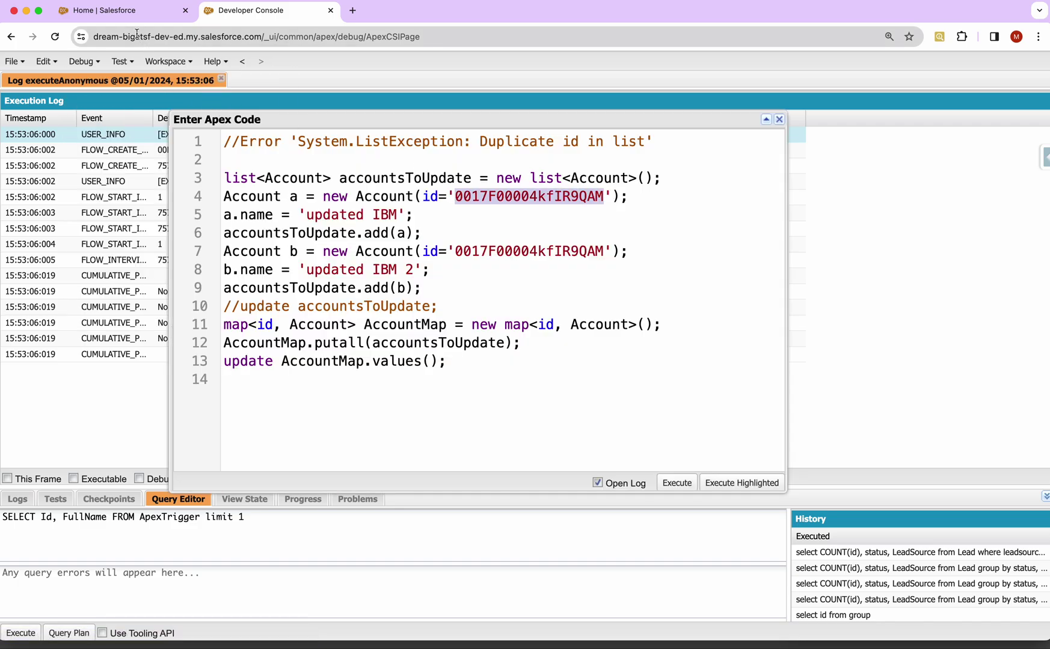
- In the Salesforce tab, replace the URL path with account ID 0017F00004kfIR9QAM and load the record
left_click(122, 11)
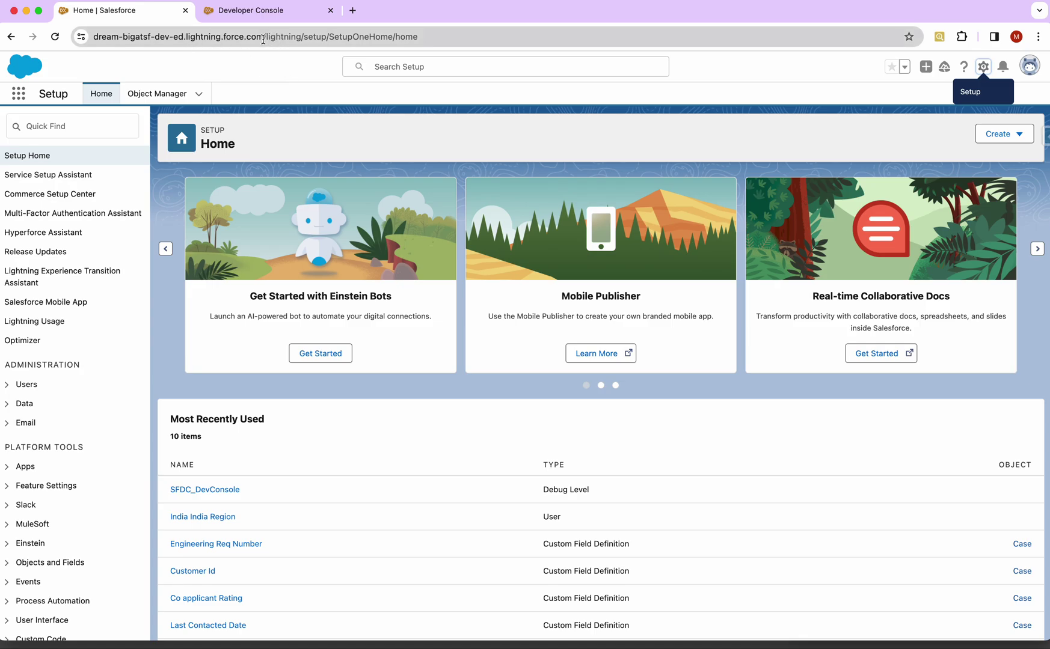
left_click_drag(266, 38, 461, 37)
key("BackSpace")
key("ctrl+v")
key("Return")
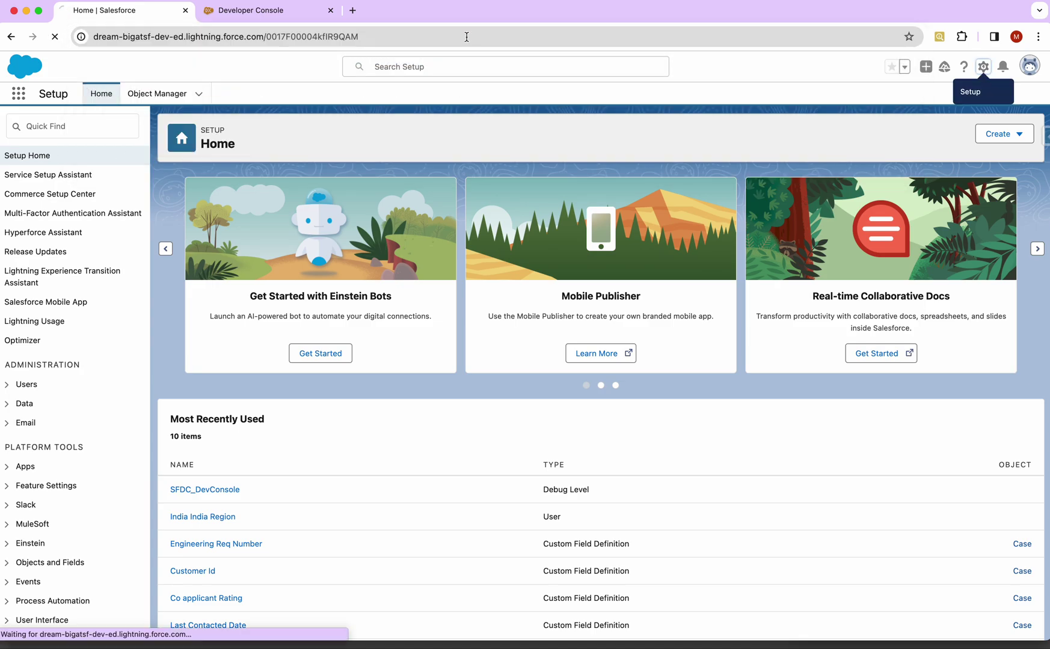